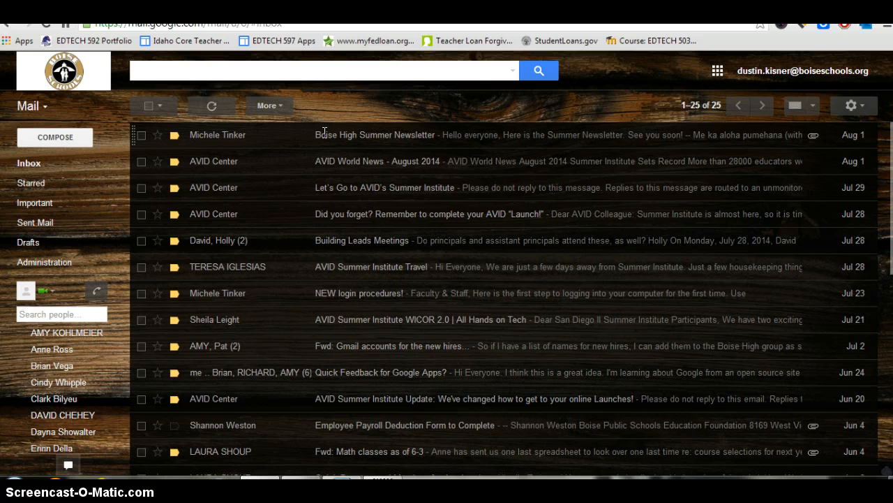
Step: Switch from Gmail to Google Drive and show the My Drive file list
click(129, 307)
click(718, 80)
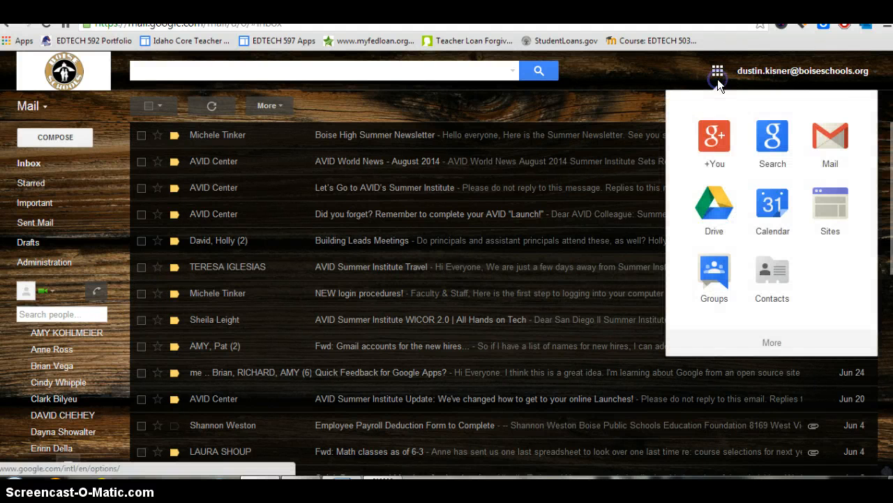
click(714, 225)
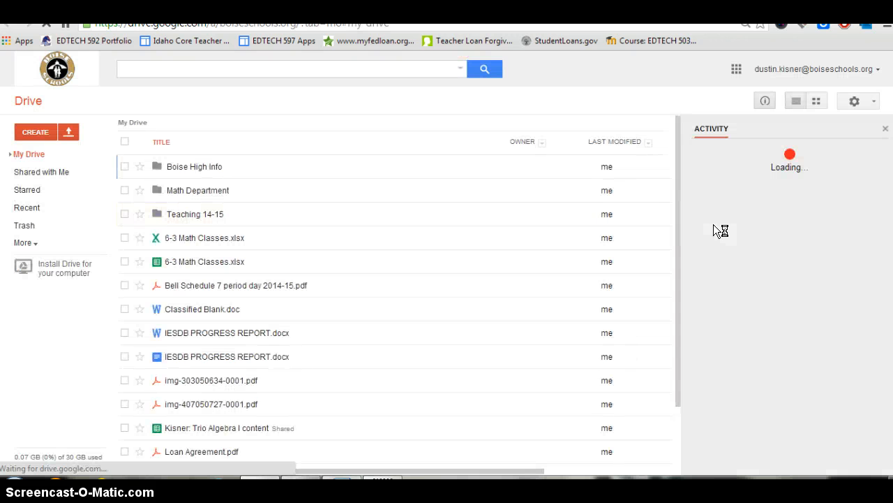
click(352, 166)
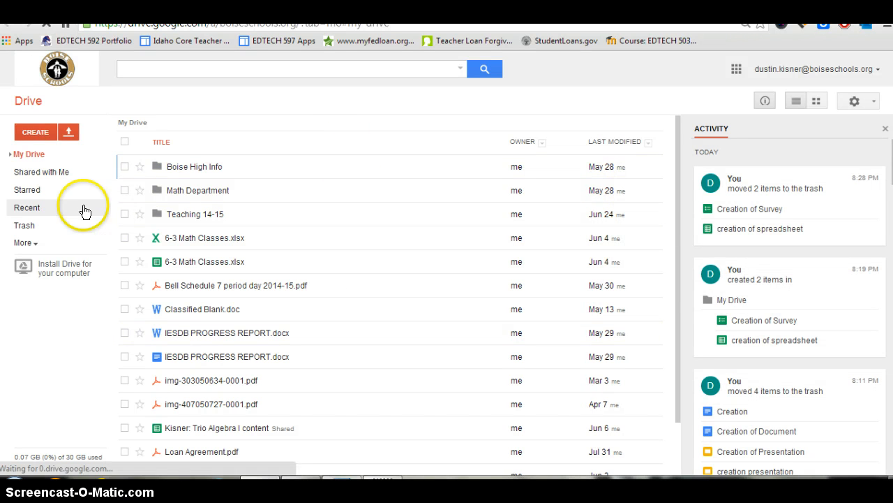
click(35, 157)
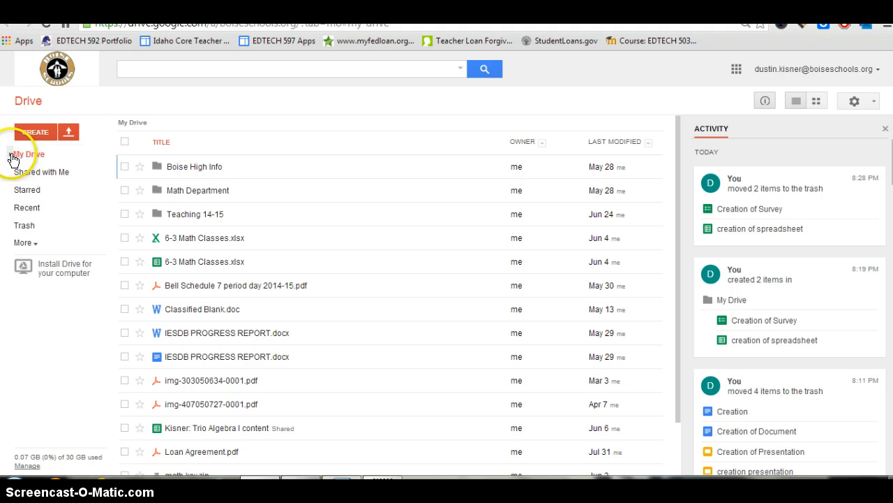
click(110, 209)
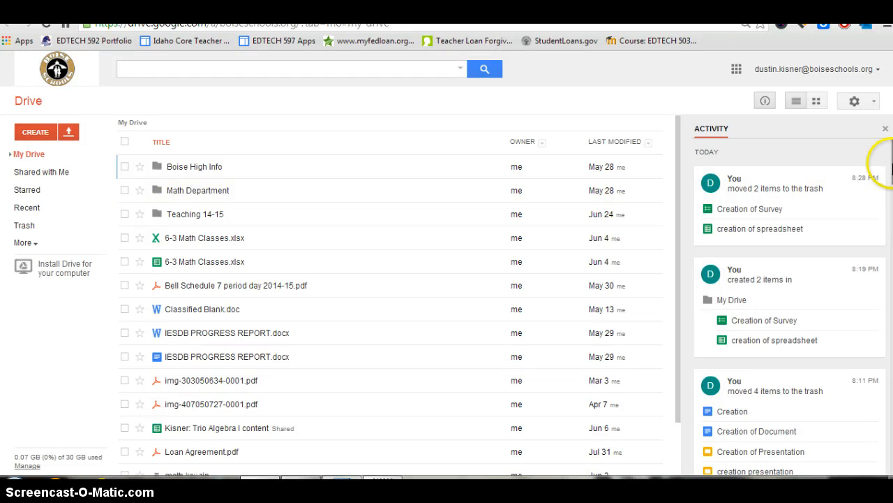
Step: Open the file Bell Schedule 7 period day 2014-15.pdf from My Drive in the preview
scroll(876, 171, down, 1)
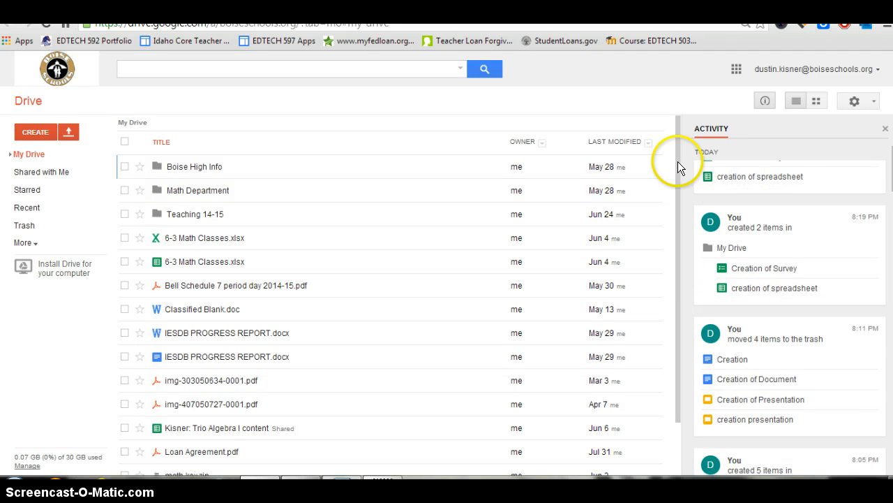
drag(678, 161, 679, 189)
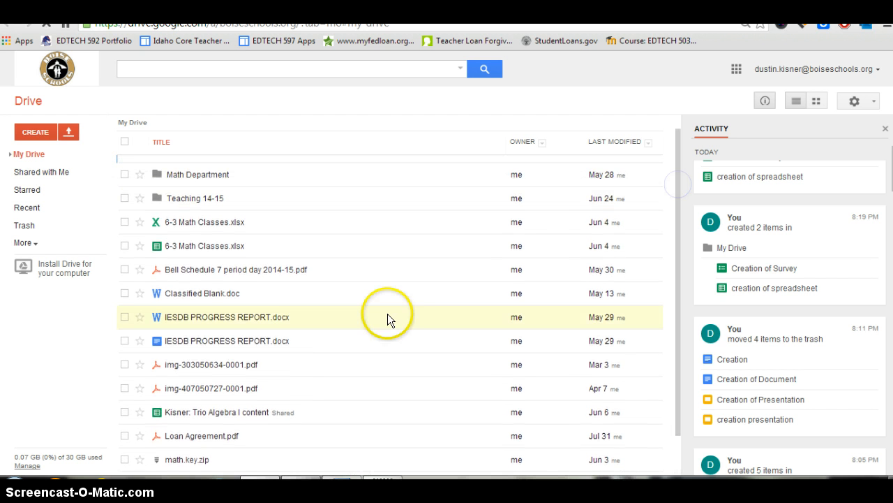
click(221, 271)
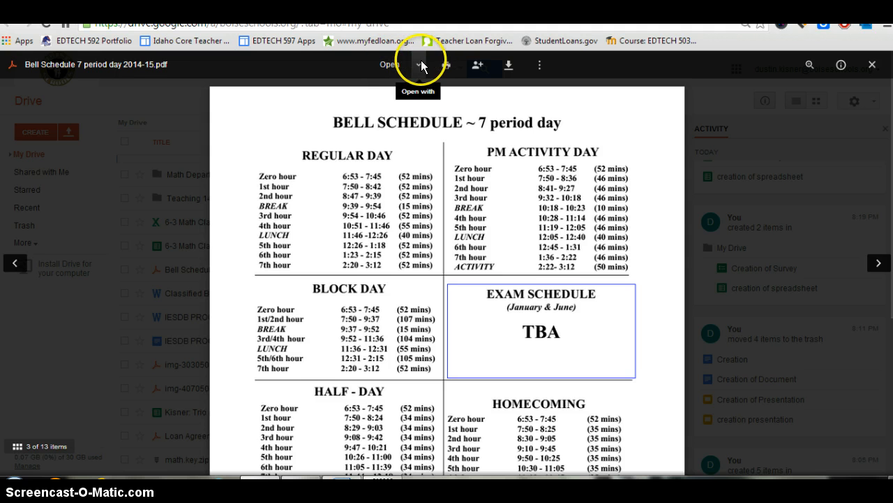
Step: Check which connected apps can open the bell schedule PDF
click(420, 65)
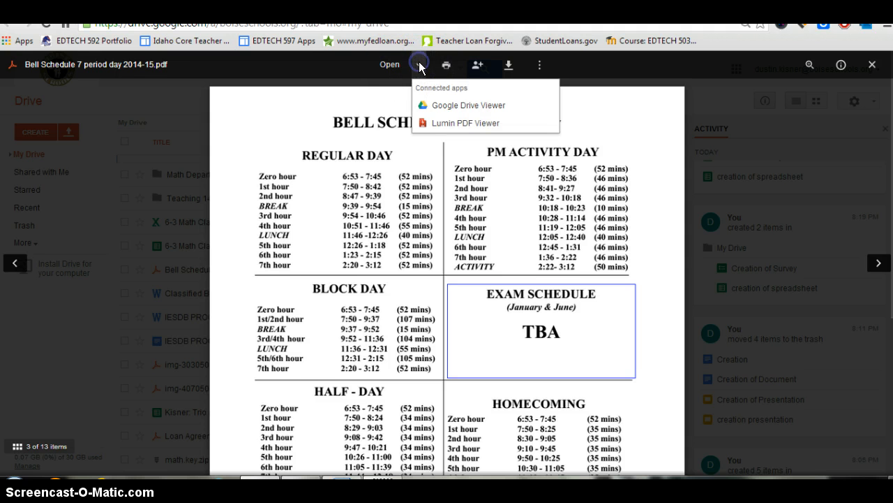
click(459, 112)
click(789, 202)
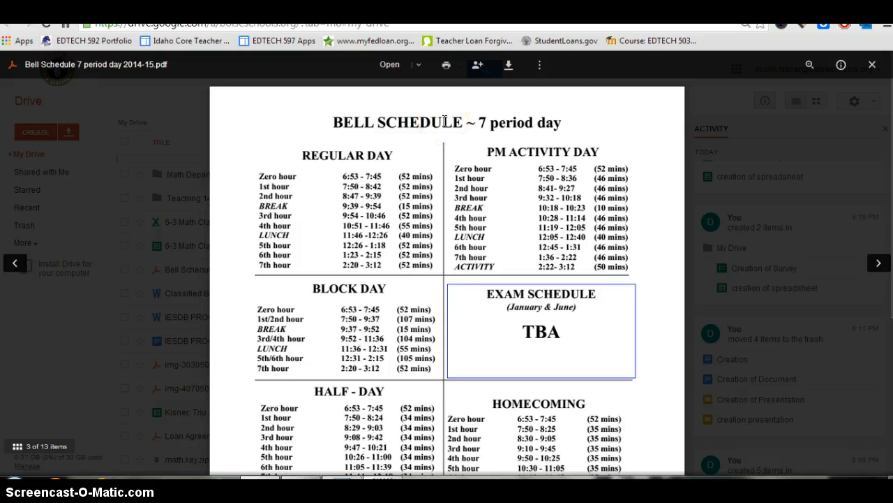
Step: Open the sharing settings of the bell schedule PDF and save its visibility as Specific people
click(476, 65)
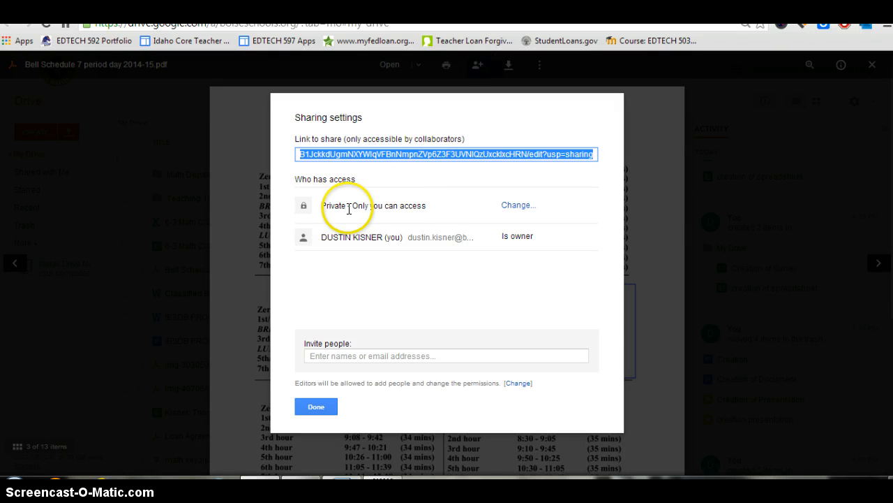
click(427, 206)
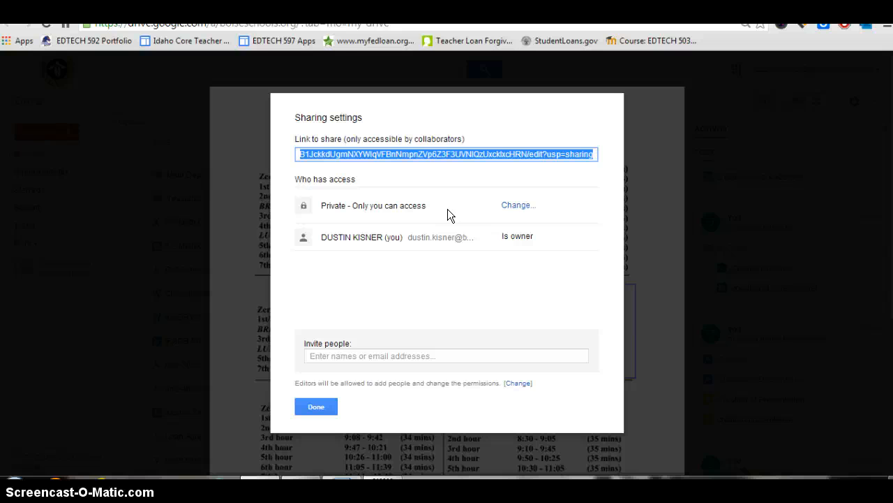
click(518, 204)
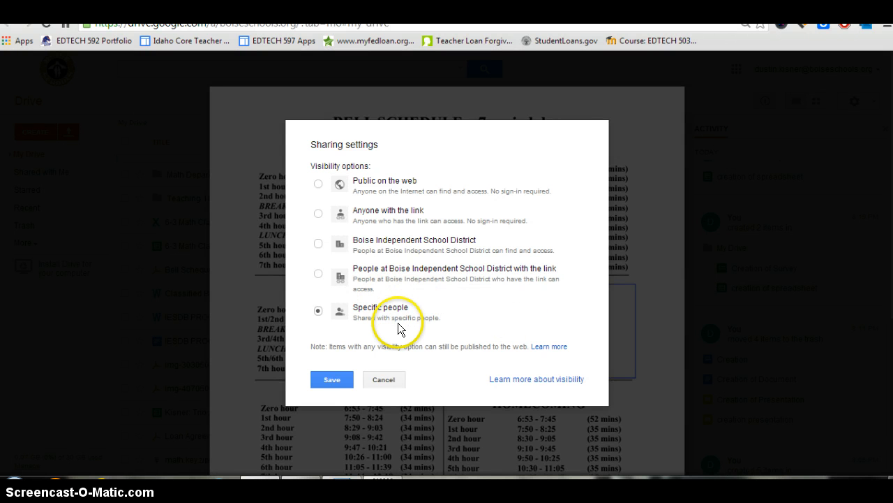
click(318, 310)
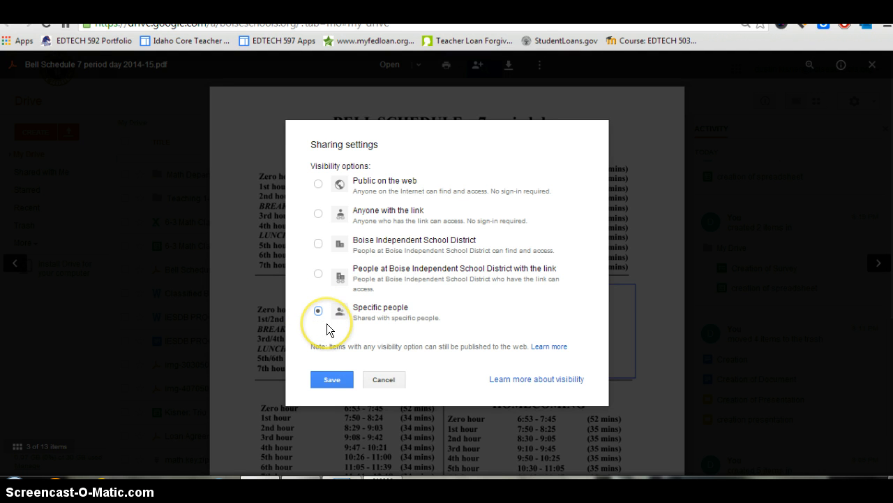
click(337, 376)
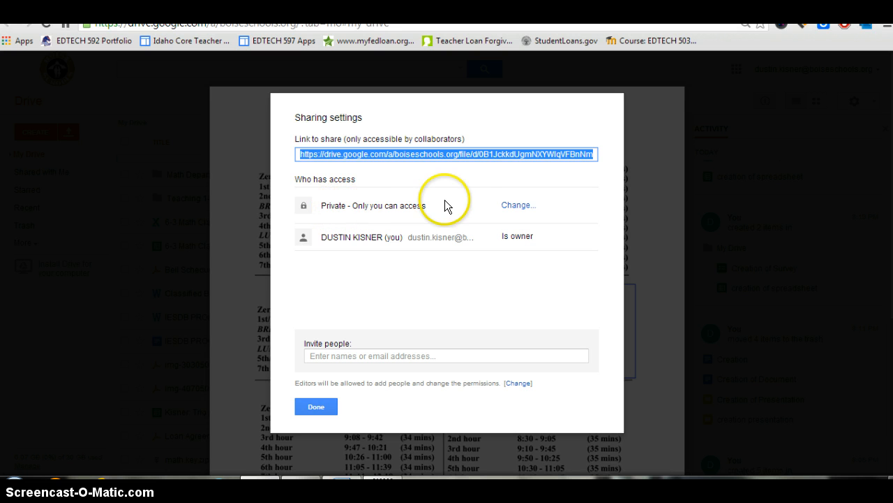
Step: Save the PDF's visibility as Anyone with the link with Can view access, and select the link to share
click(508, 205)
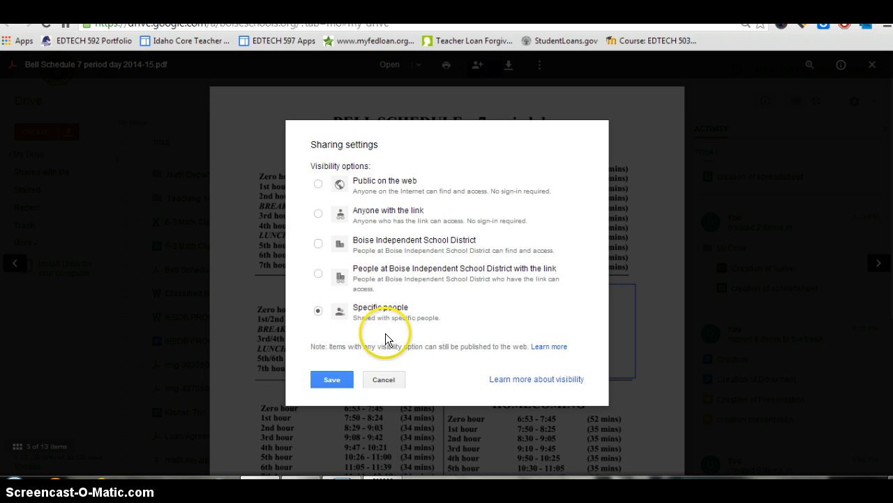
click(317, 215)
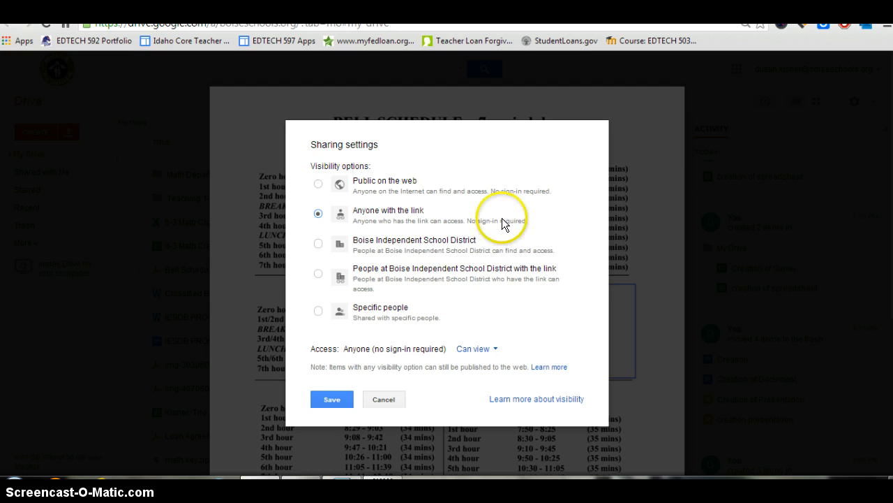
click(318, 312)
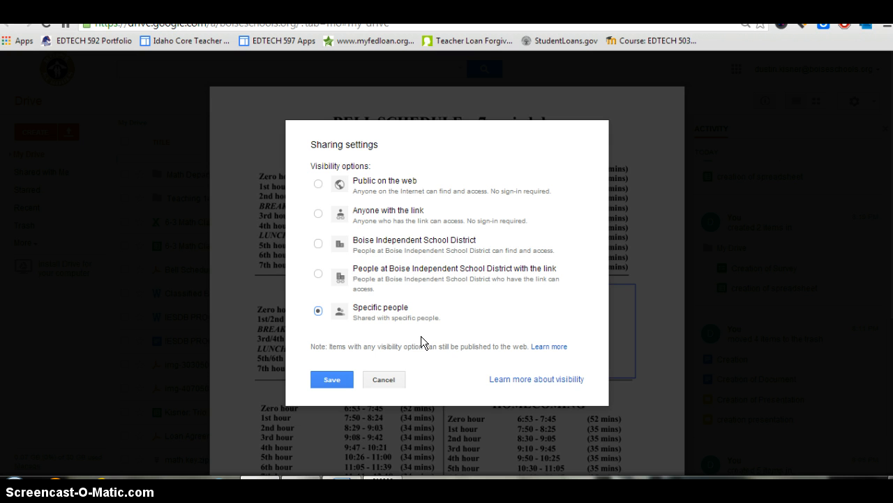
click(318, 215)
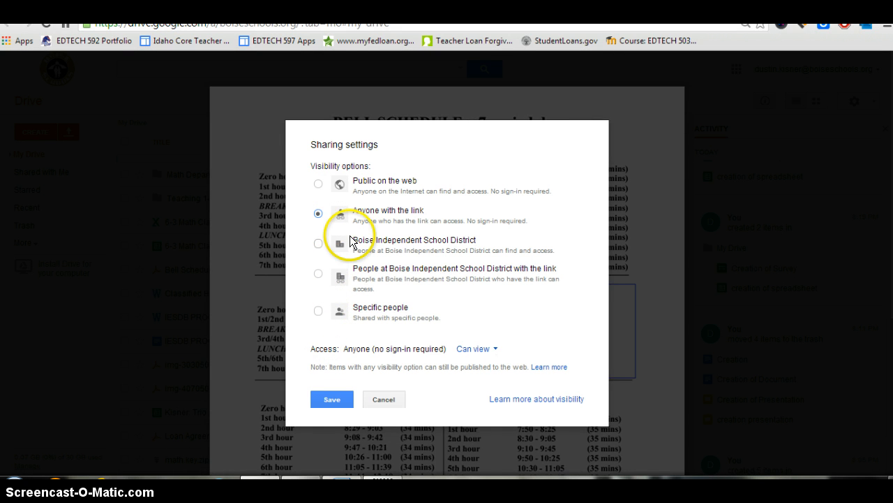
click(333, 402)
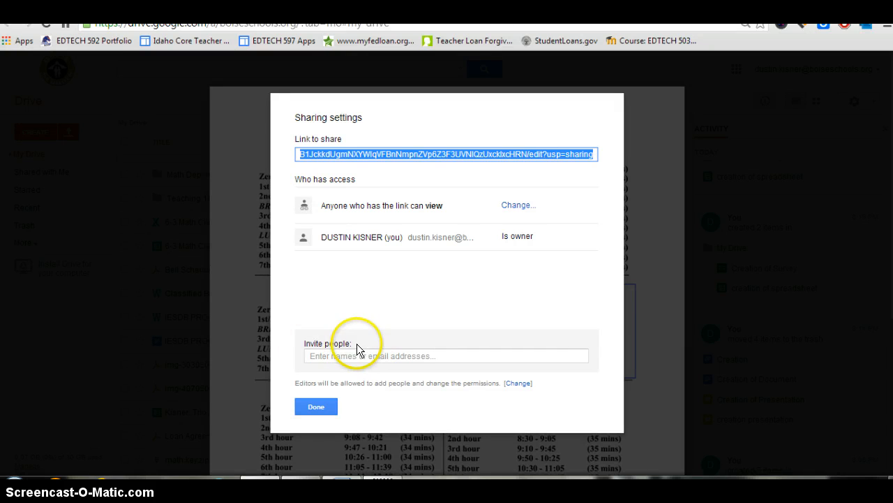
click(428, 355)
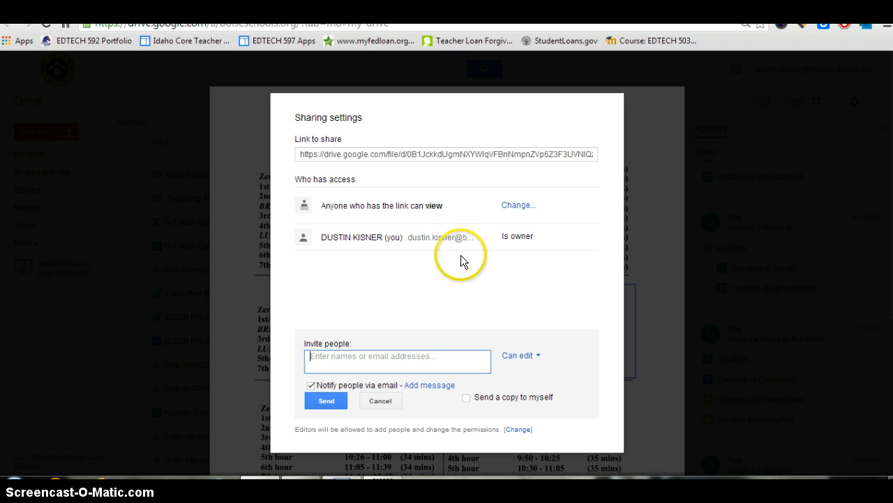
click(483, 153)
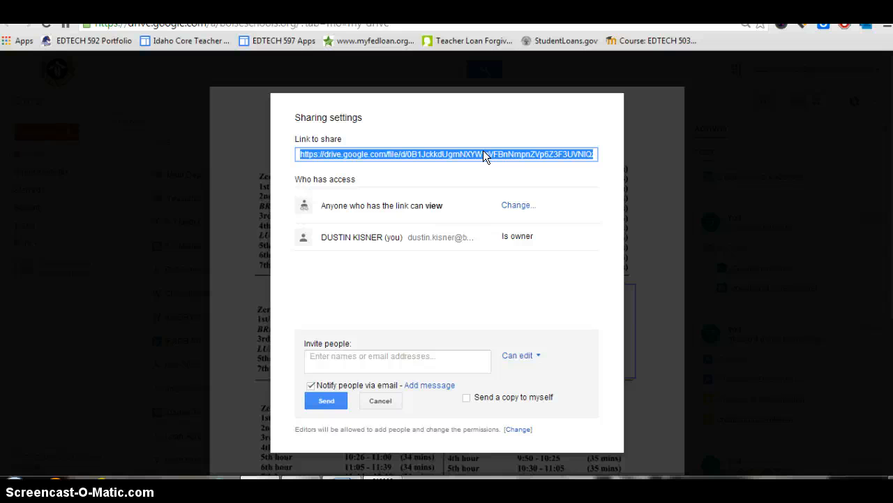
Step: Set the PDF's visibility back to Specific people and save it
click(520, 205)
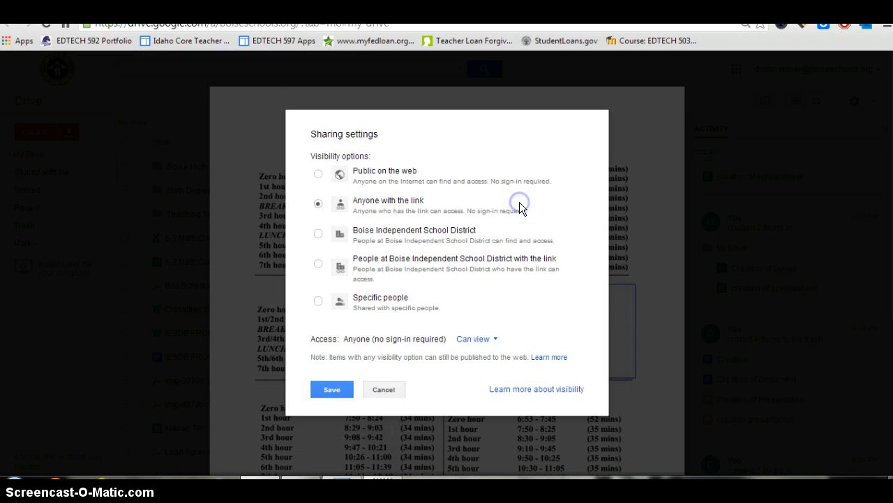
click(318, 301)
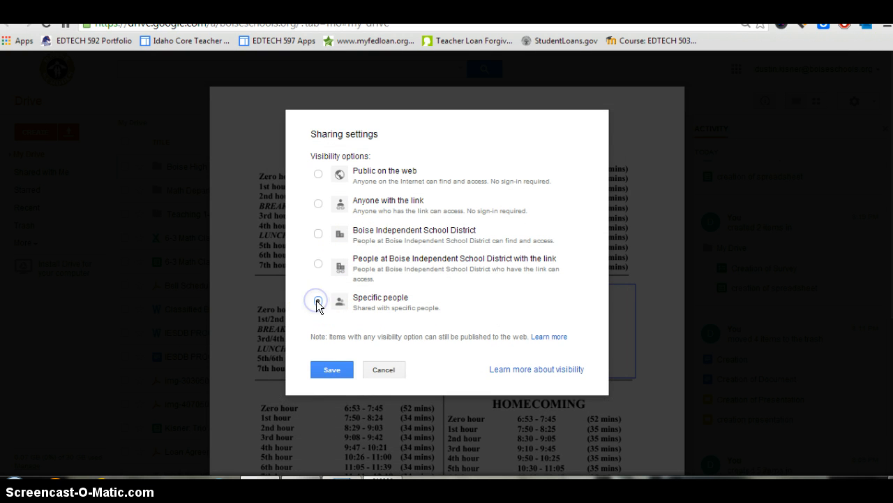
click(334, 370)
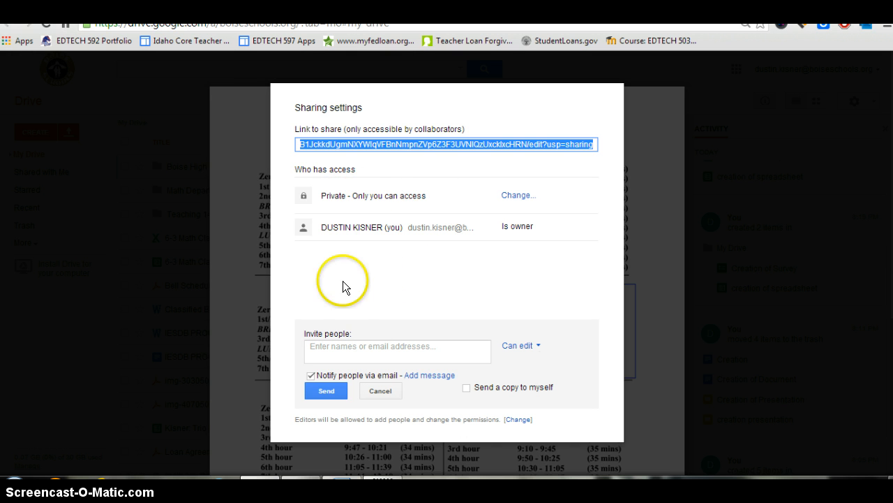
Step: Add the suggested contact's e-mail address to the people invited to the PDF
click(411, 351)
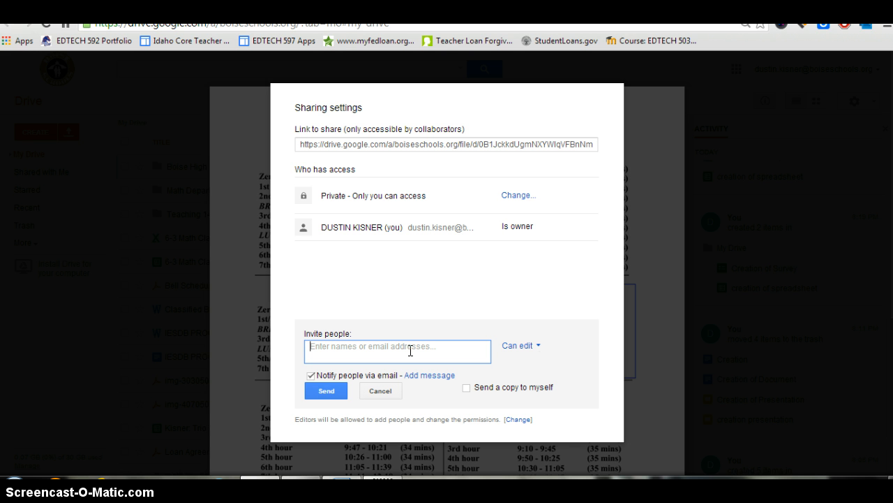
click(547, 154)
text(dustin)
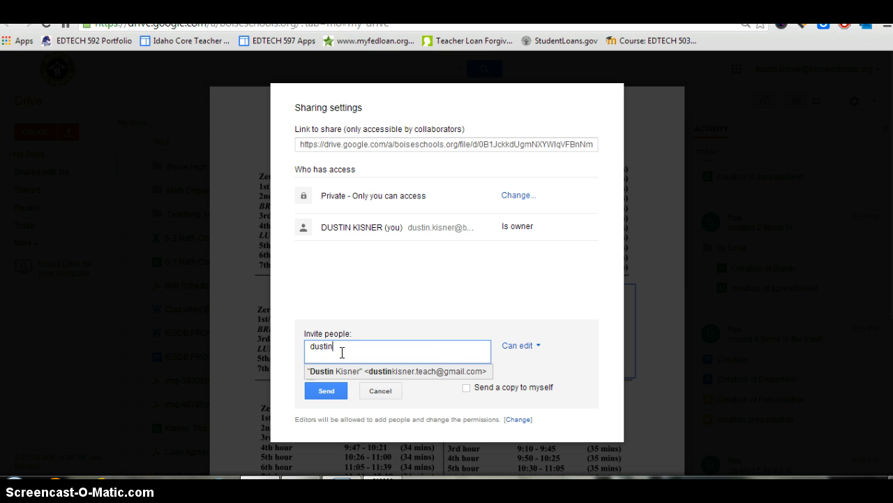
click(342, 371)
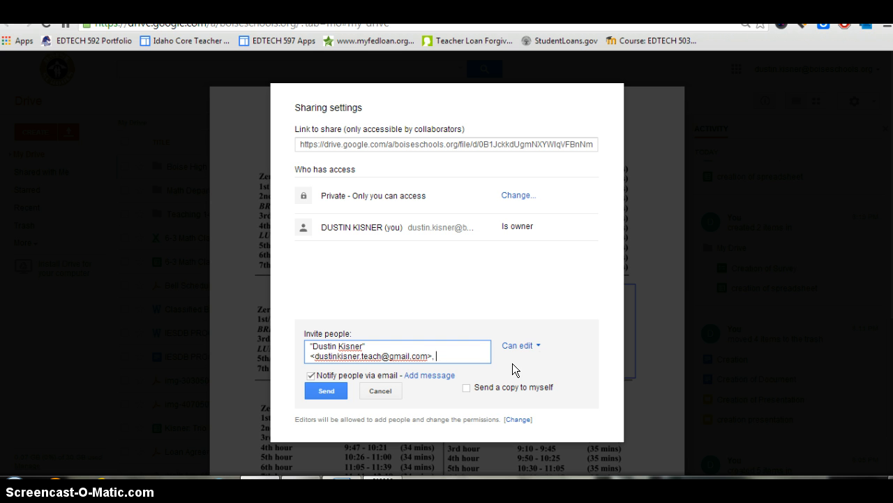
Step: Switch the invitee's permission to Can view, and set it back to Can edit
click(515, 346)
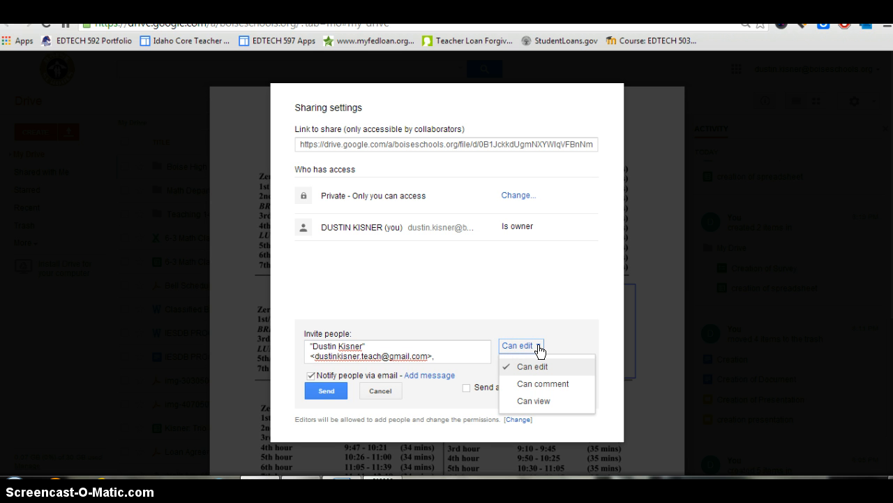
click(539, 400)
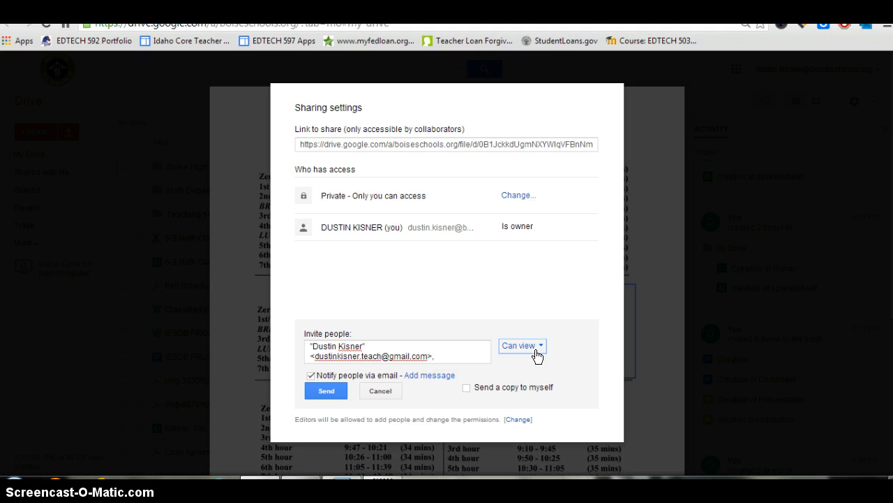
click(537, 352)
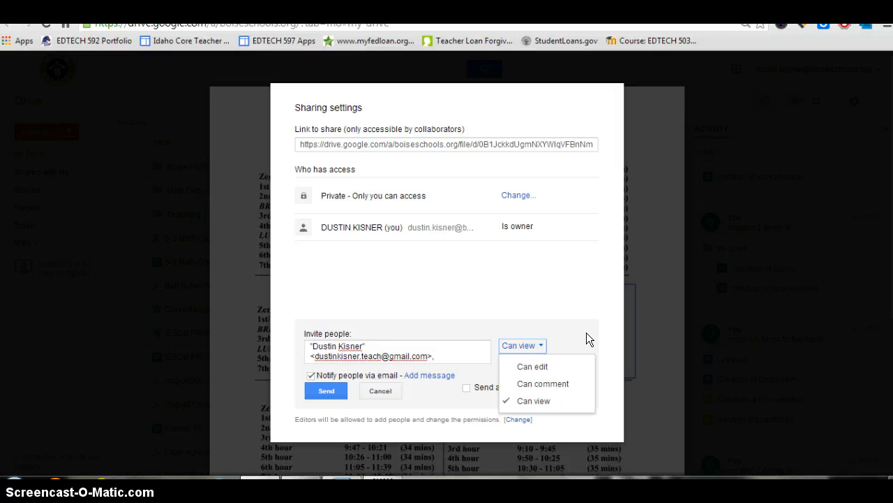
click(554, 365)
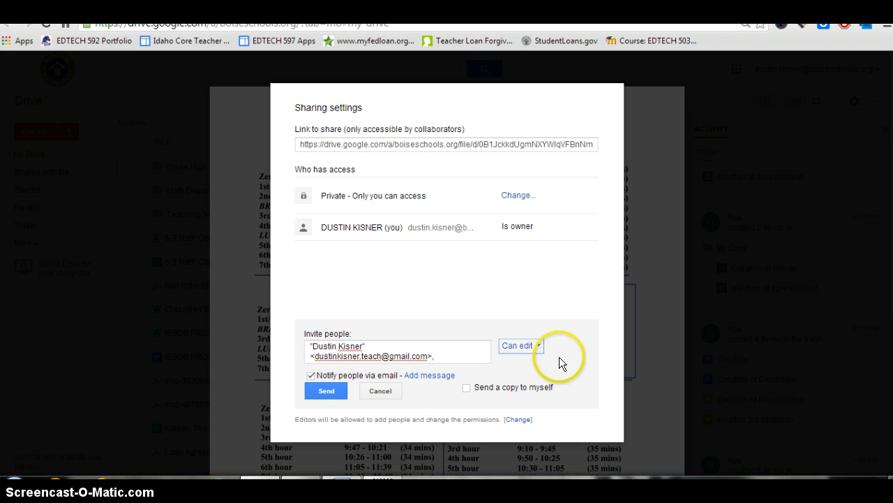
Step: Review the invitee's permission levels and the PDF's visibility options
click(330, 395)
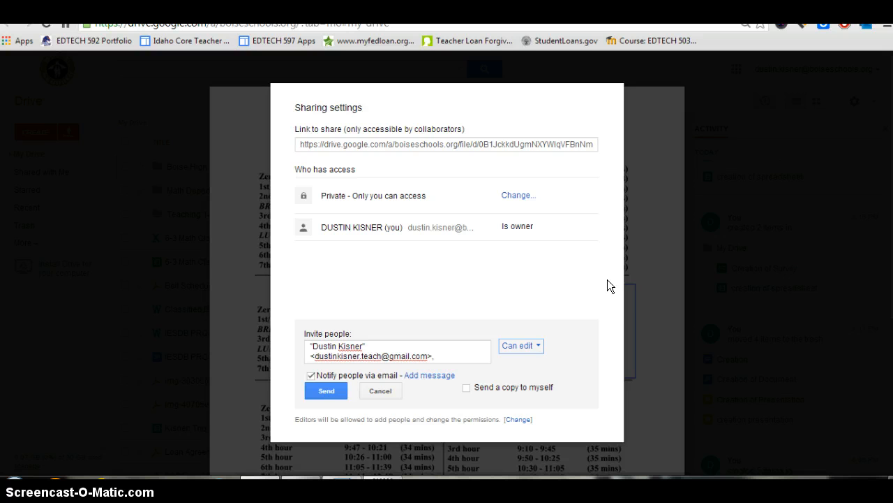
click(538, 351)
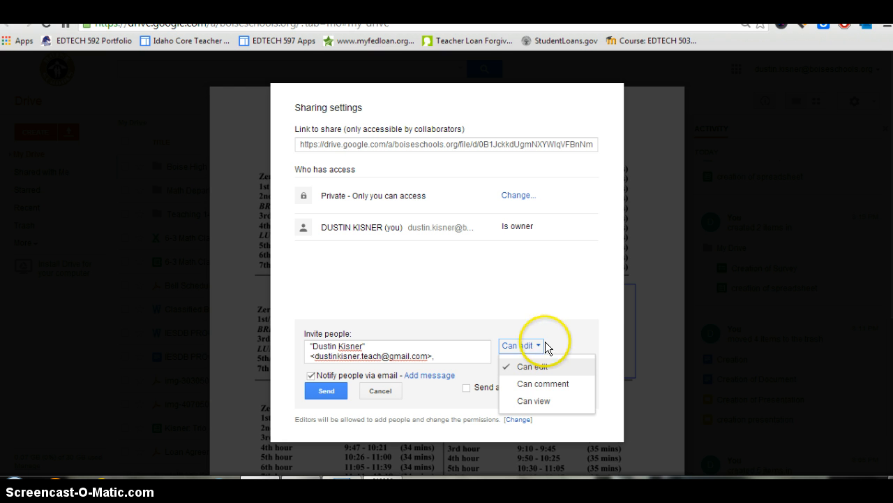
click(582, 302)
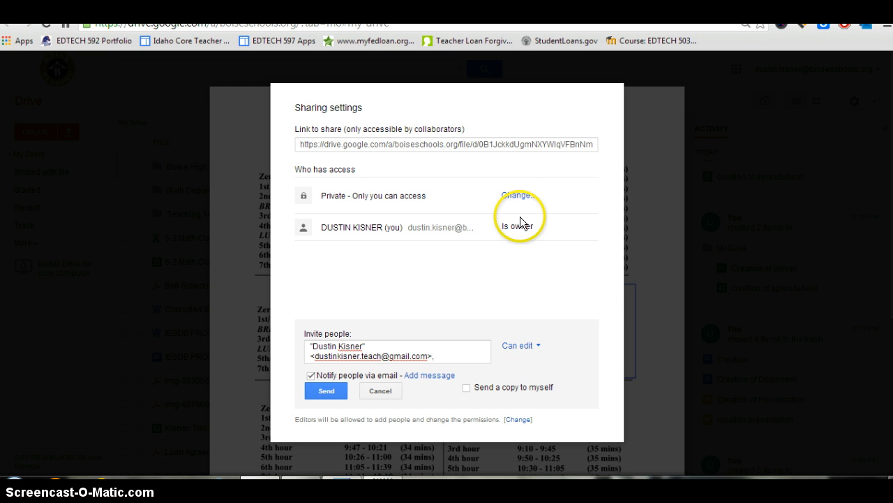
click(518, 195)
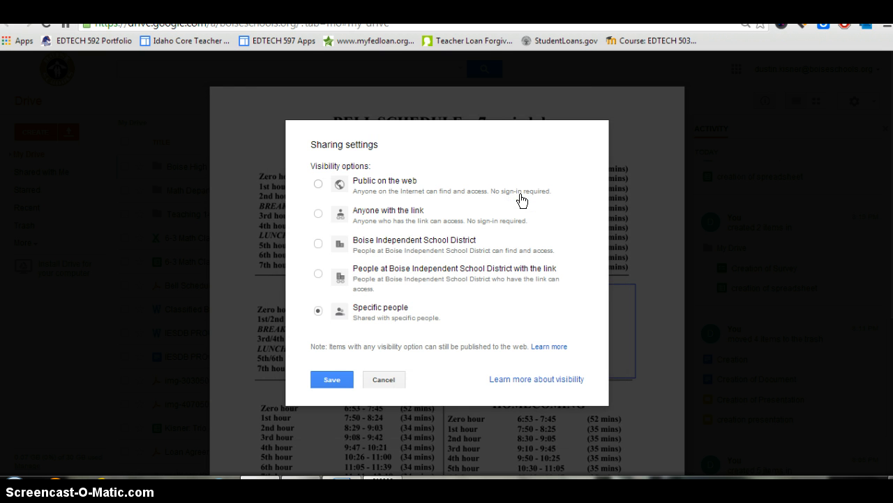
click(574, 164)
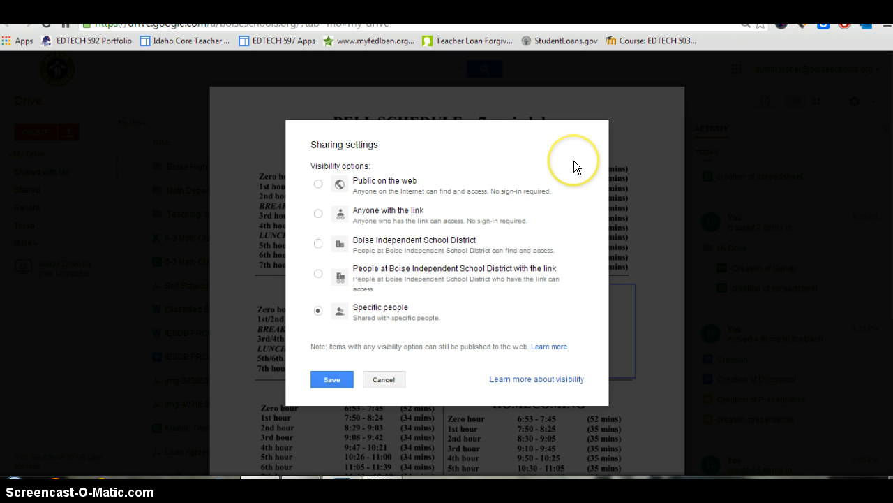